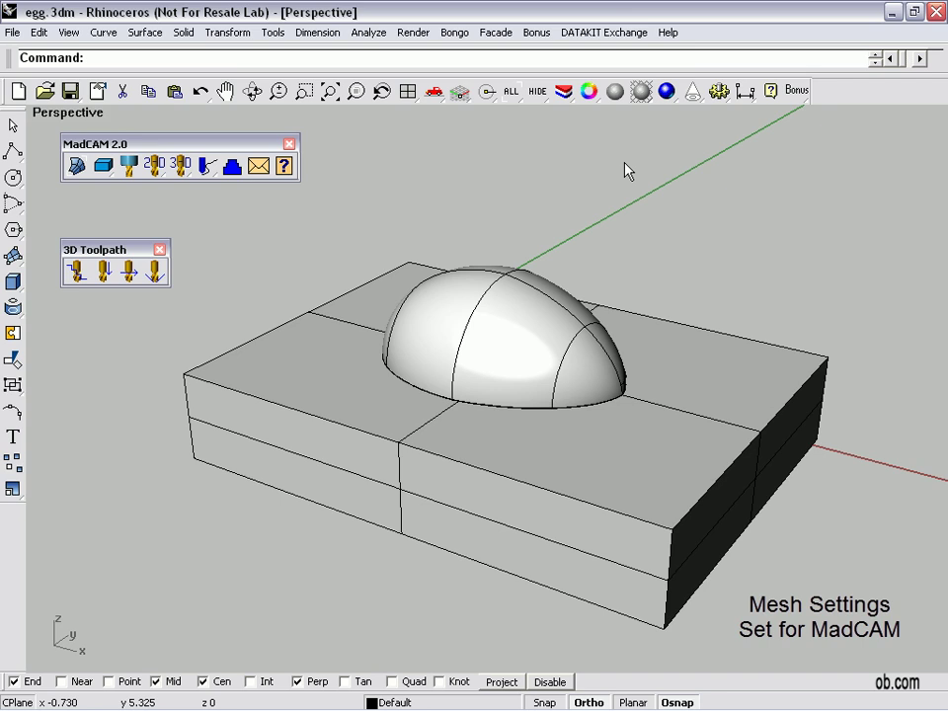
# Step: Review the document's mesh settings in Rhino Options, then close the options window
pyautogui.click(280, 37)
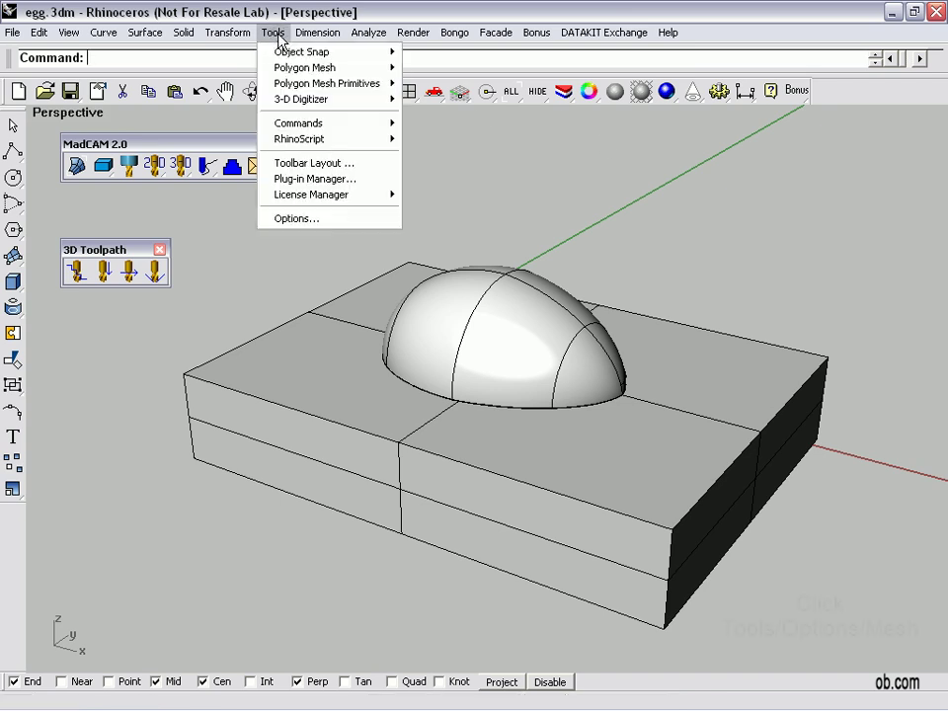
pyautogui.click(290, 218)
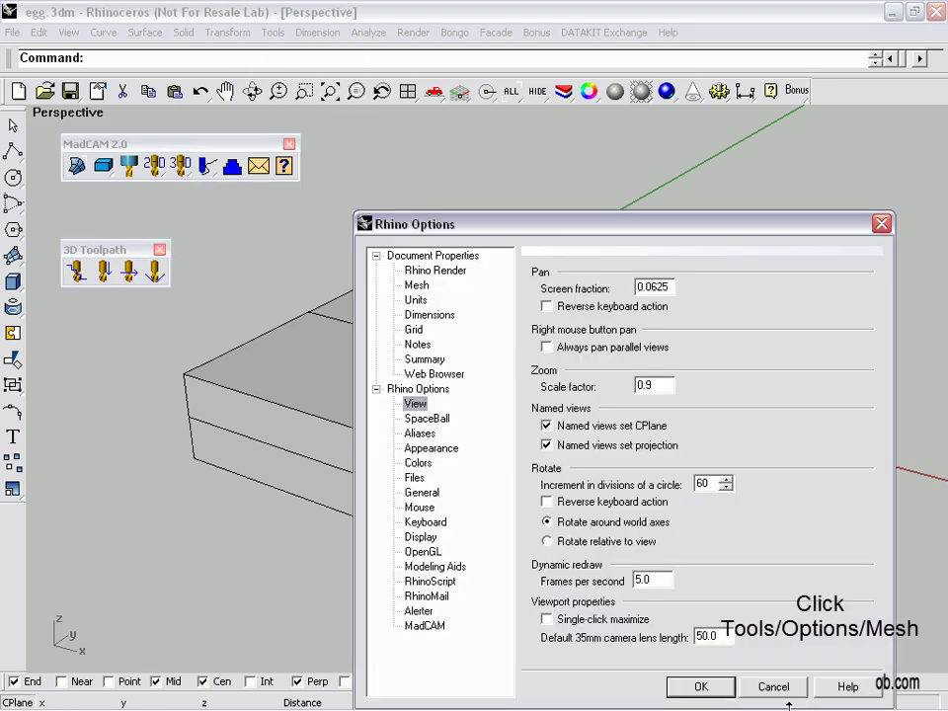
pyautogui.click(416, 285)
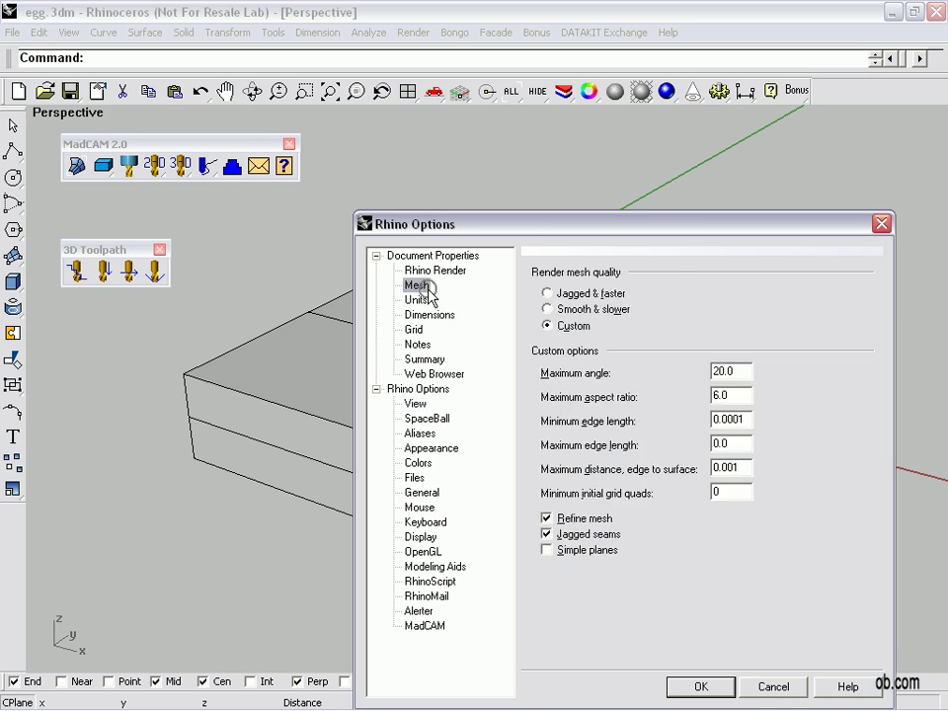
pyautogui.moveTo(630, 227); pyautogui.dragTo(591, 130)
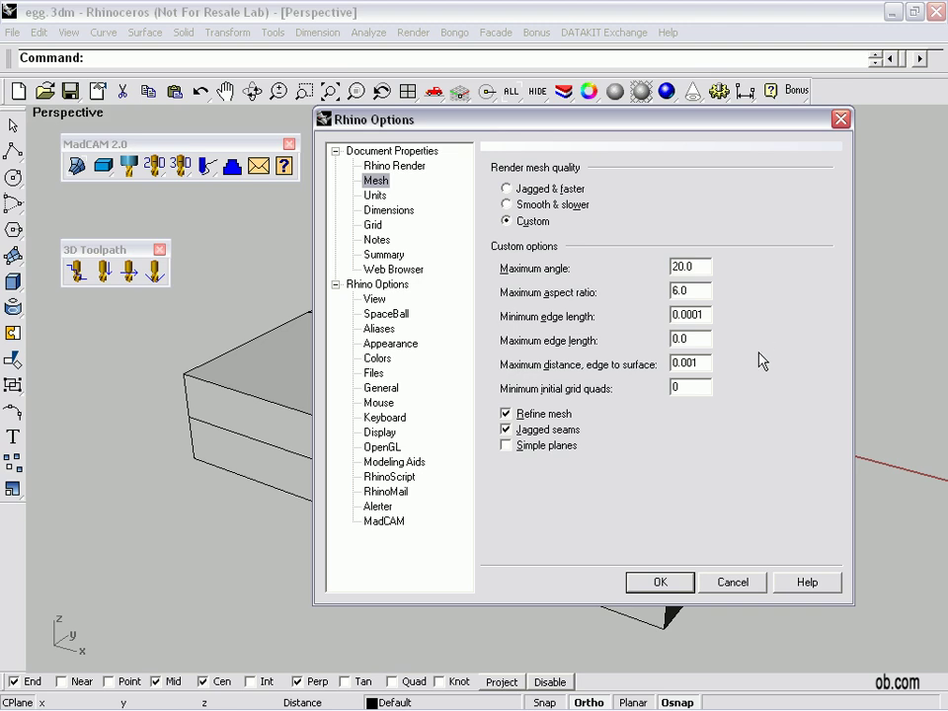
pyautogui.click(663, 582)
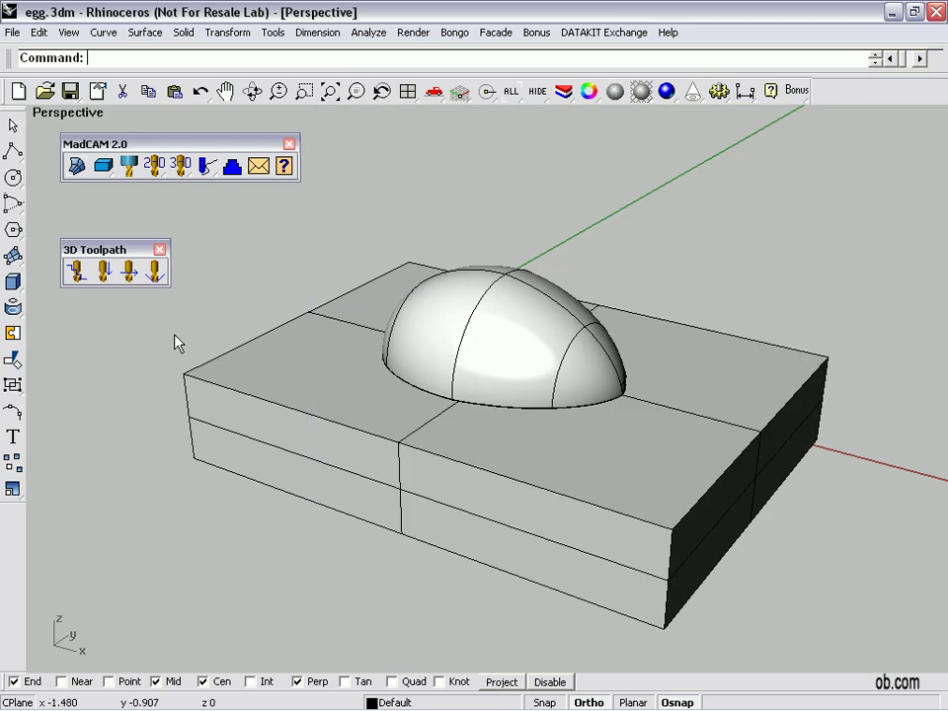
# Step: Pick the egg-on-block part as the MadCAM machining surface to create the stock box
pyautogui.click(77, 166)
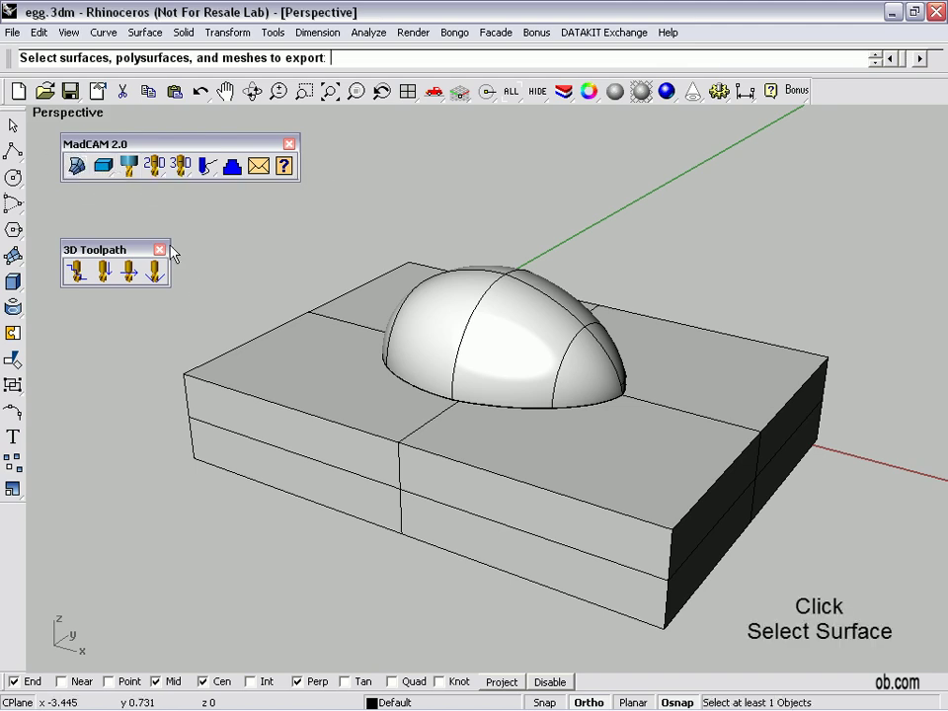
pyautogui.click(360, 418)
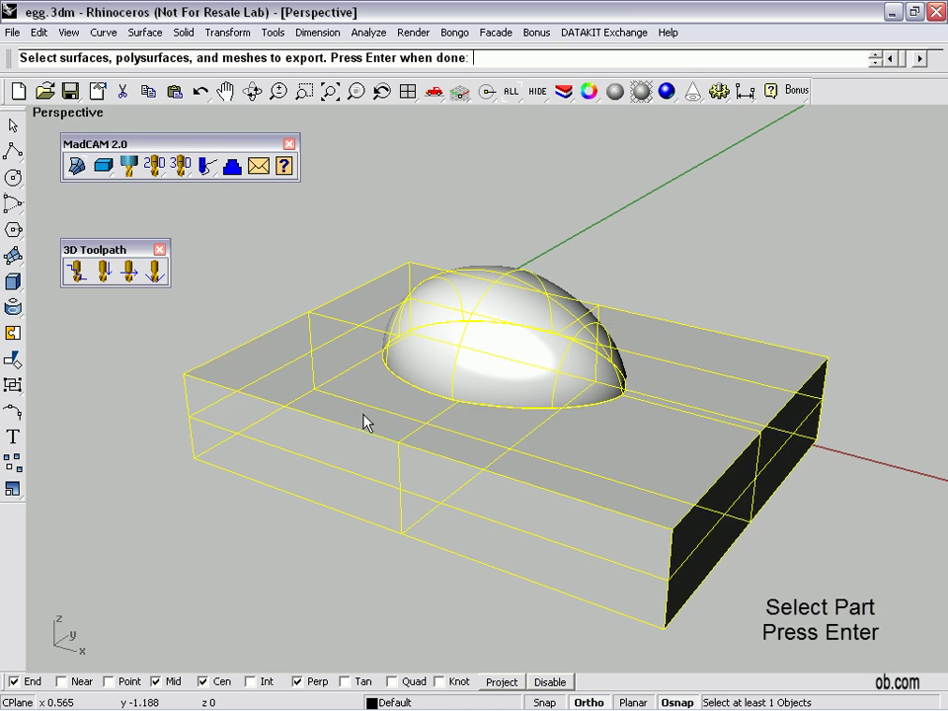
pyautogui.press('Return')
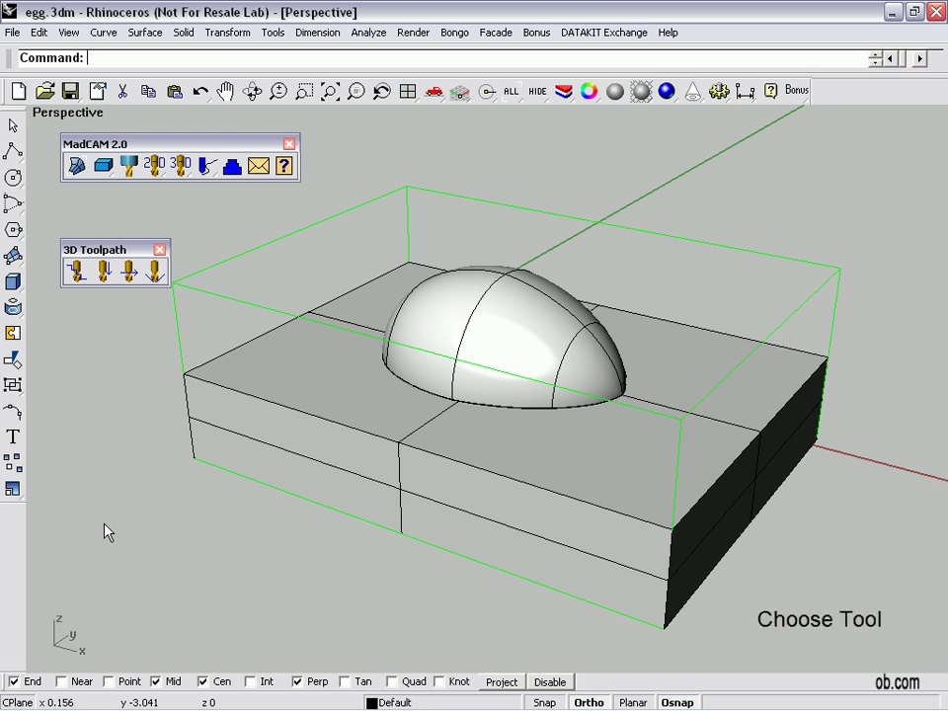
# Step: Load FLAT_END_0,2.ctr (0.2 diameter, 30 feeds, 4000 spindle) as the current cutter
pyautogui.click(129, 169)
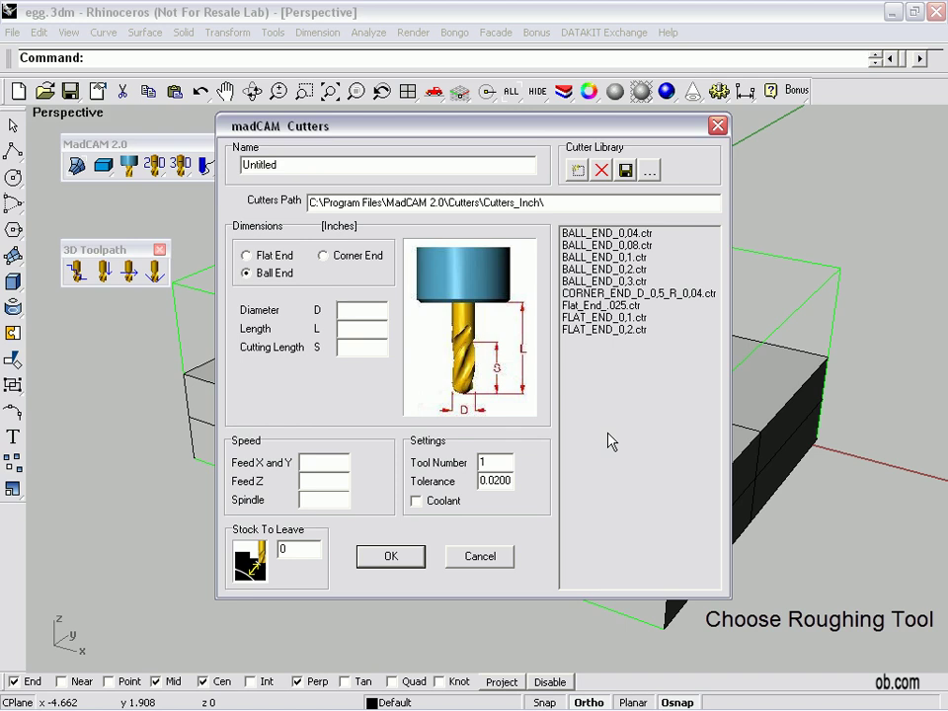
pyautogui.click(605, 330)
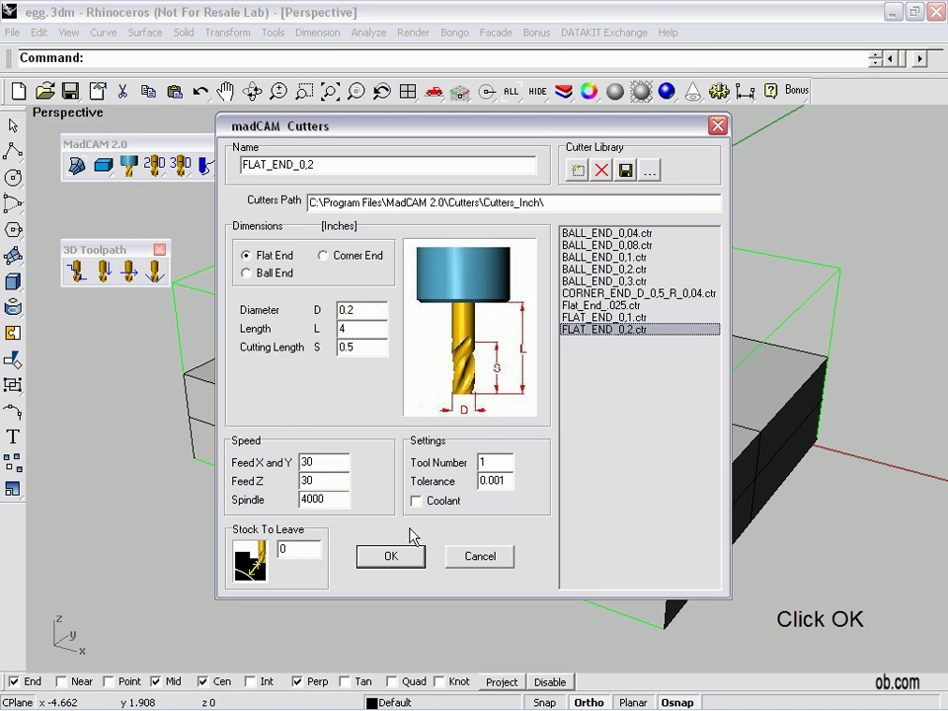
pyautogui.click(391, 556)
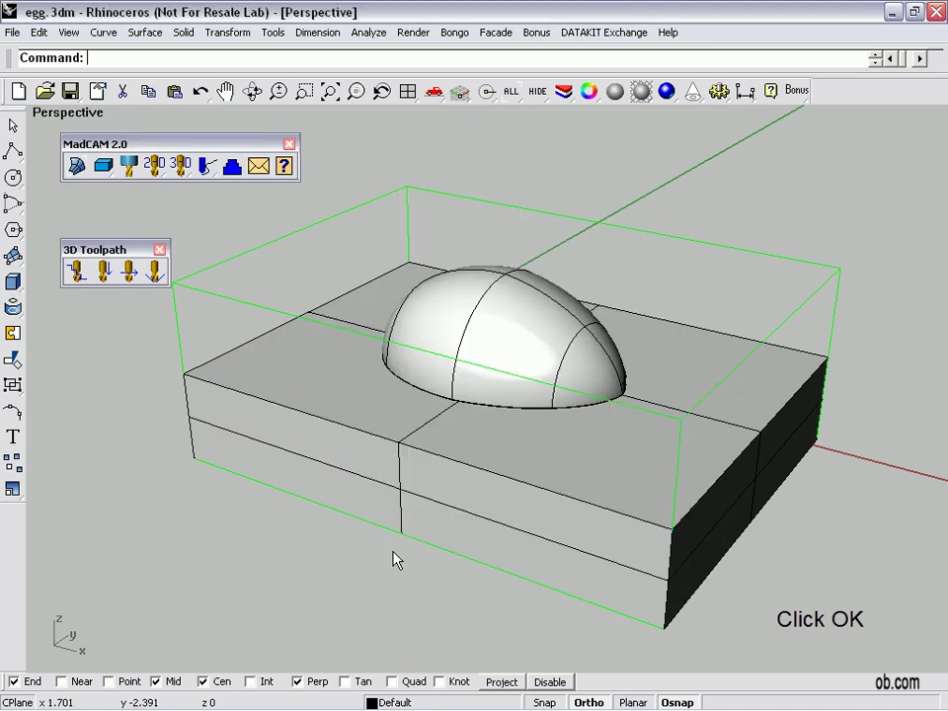
# Step: Compute a ZigZag X roughing toolpath with StepDown 0.05, StepOver 0.15 and Stock To Leave 0
pyautogui.click(79, 272)
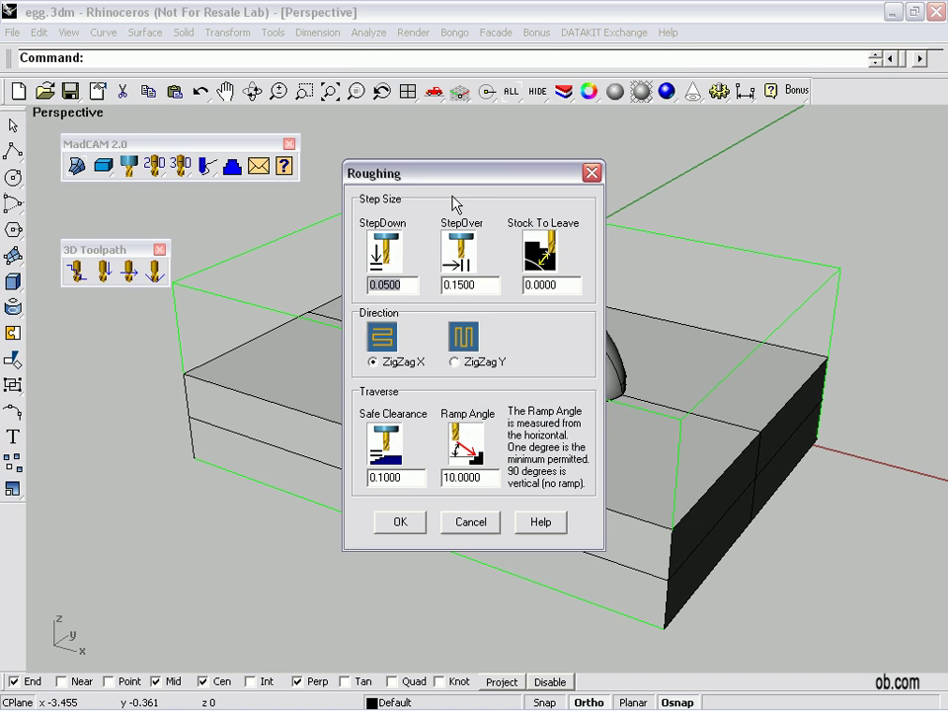
pyautogui.click(542, 285)
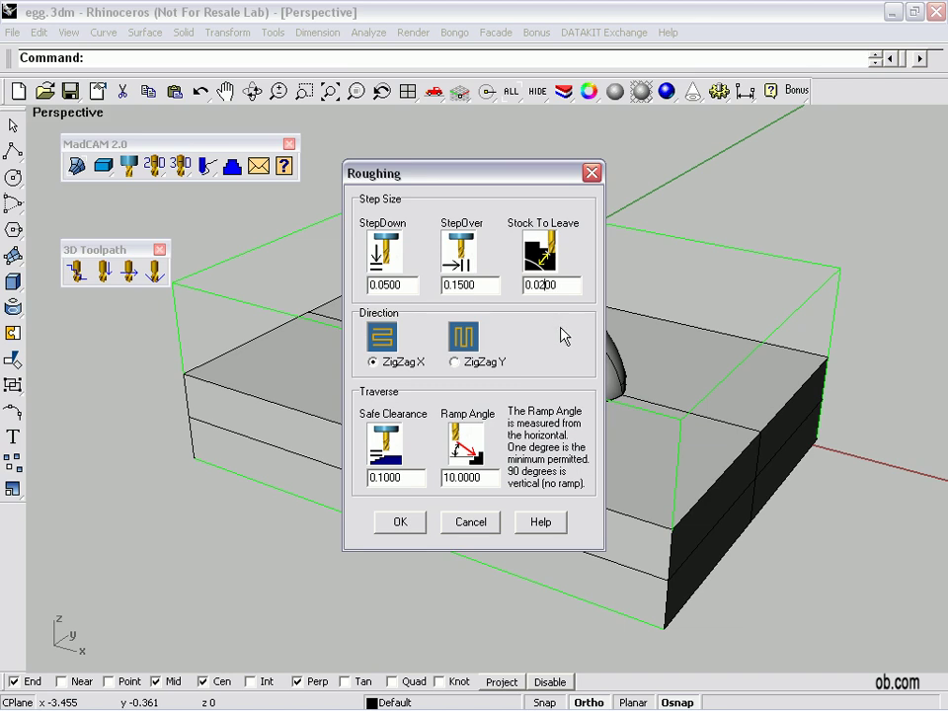
pyautogui.click(397, 521)
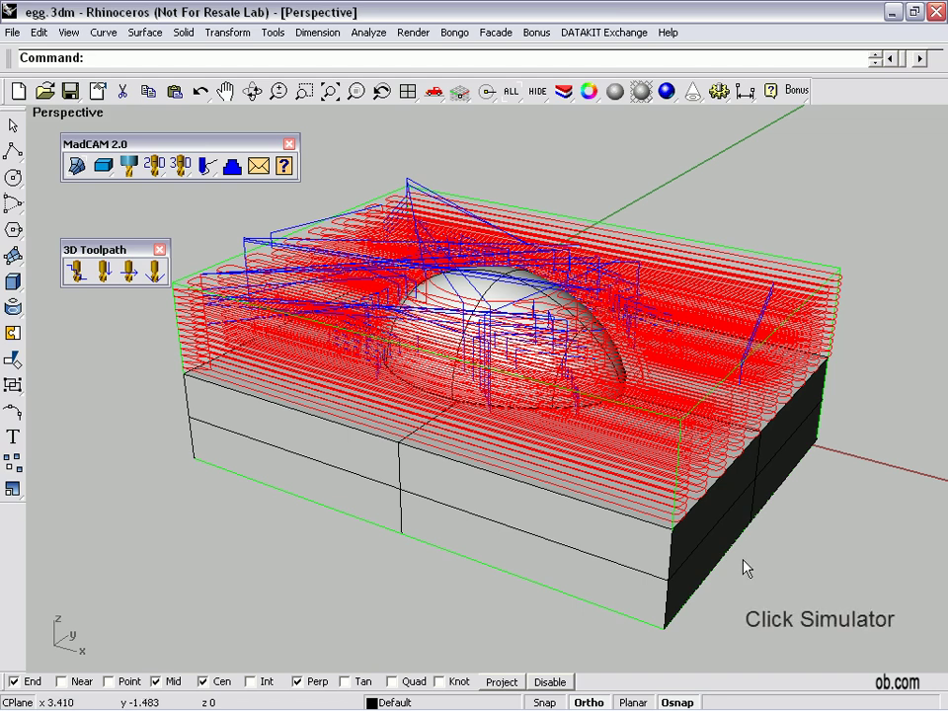
# Step: Replay the roughing cut in the Cut Simulator, then bring the Cutters dialog back up
pyautogui.click(231, 168)
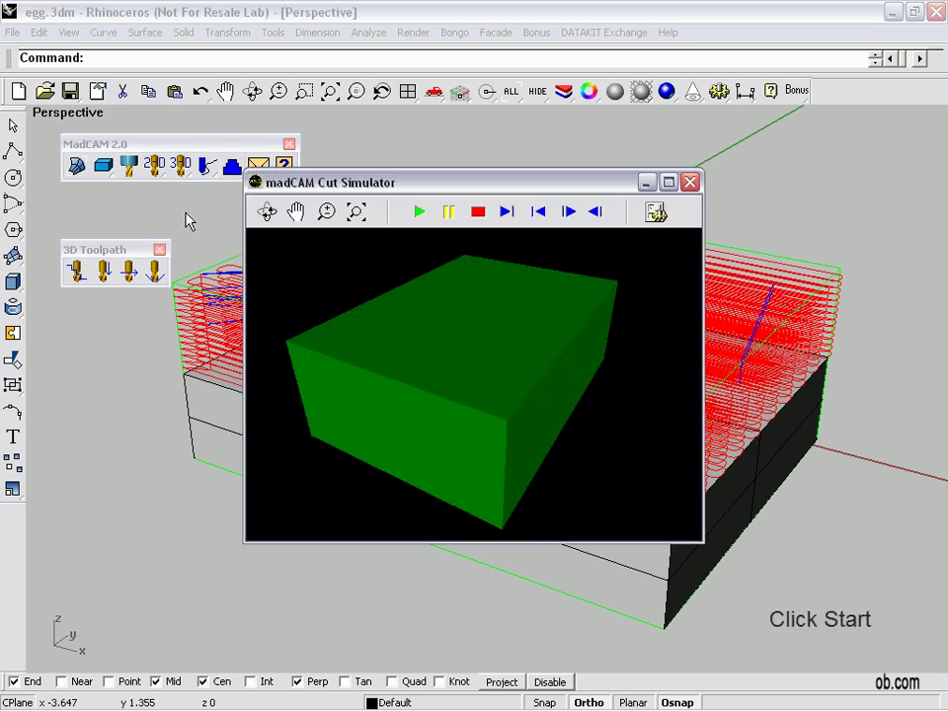
pyautogui.click(415, 212)
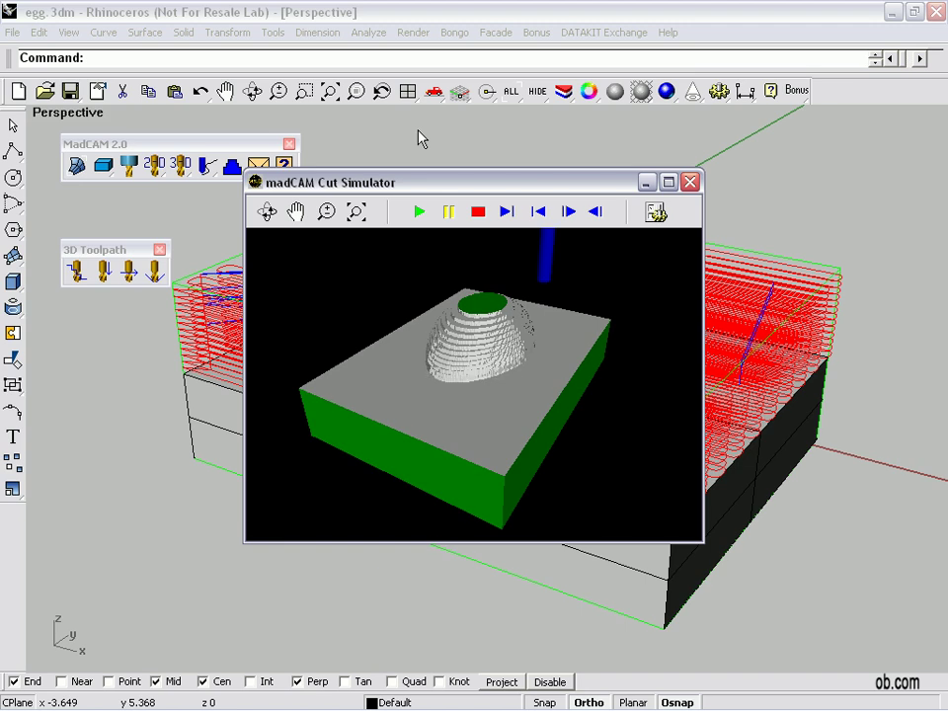
pyautogui.click(690, 181)
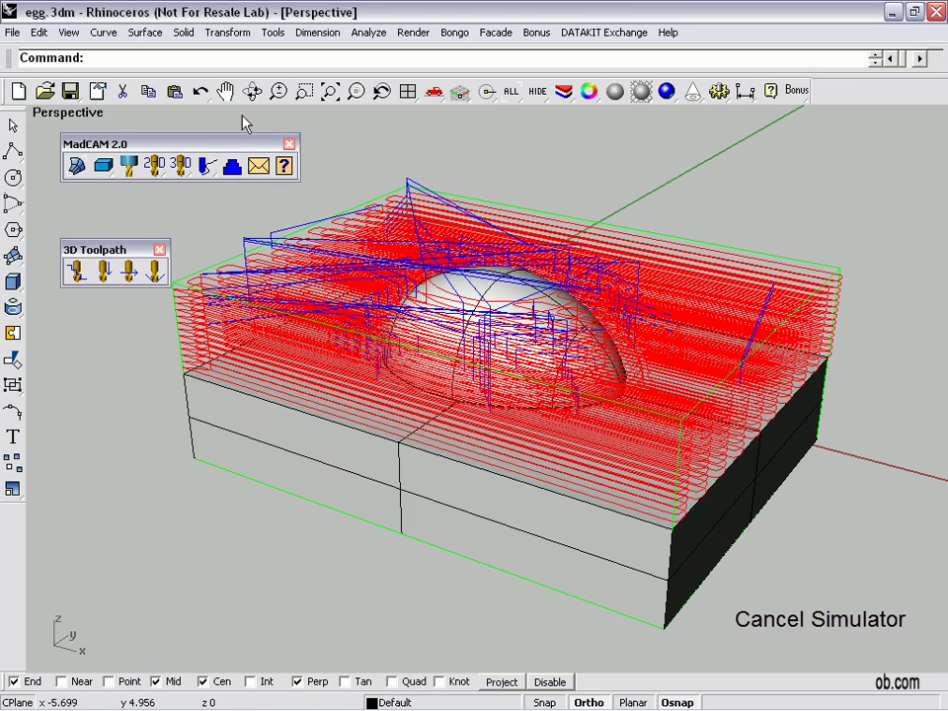
pyautogui.click(129, 166)
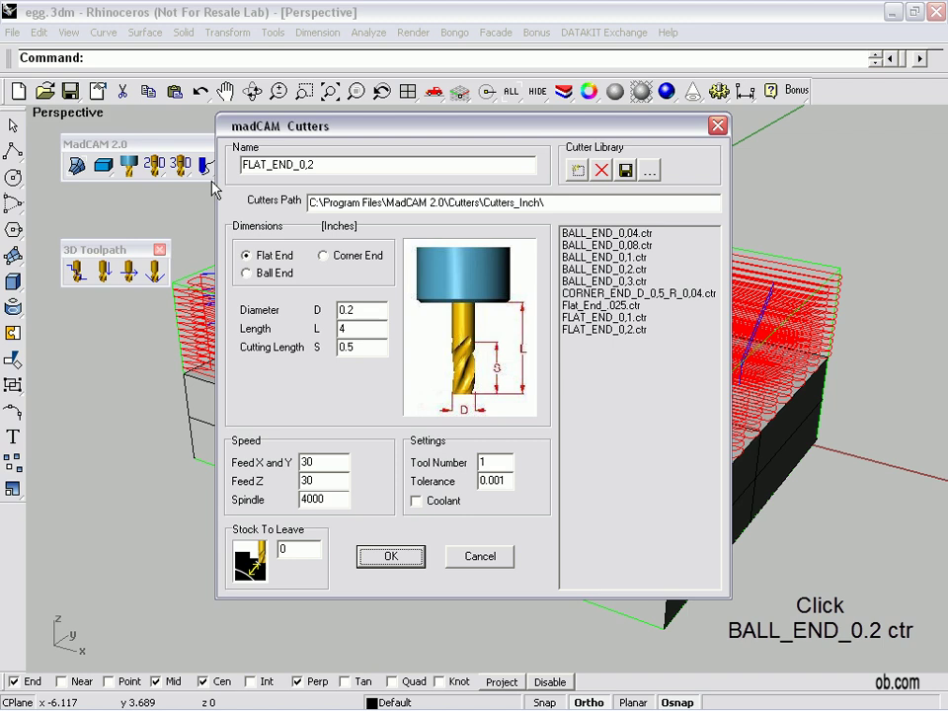
# Step: Load BALL_END_0,2.ctr (0.2 ball end, 35 feeds, 4000 spindle) and confirm it
pyautogui.click(579, 271)
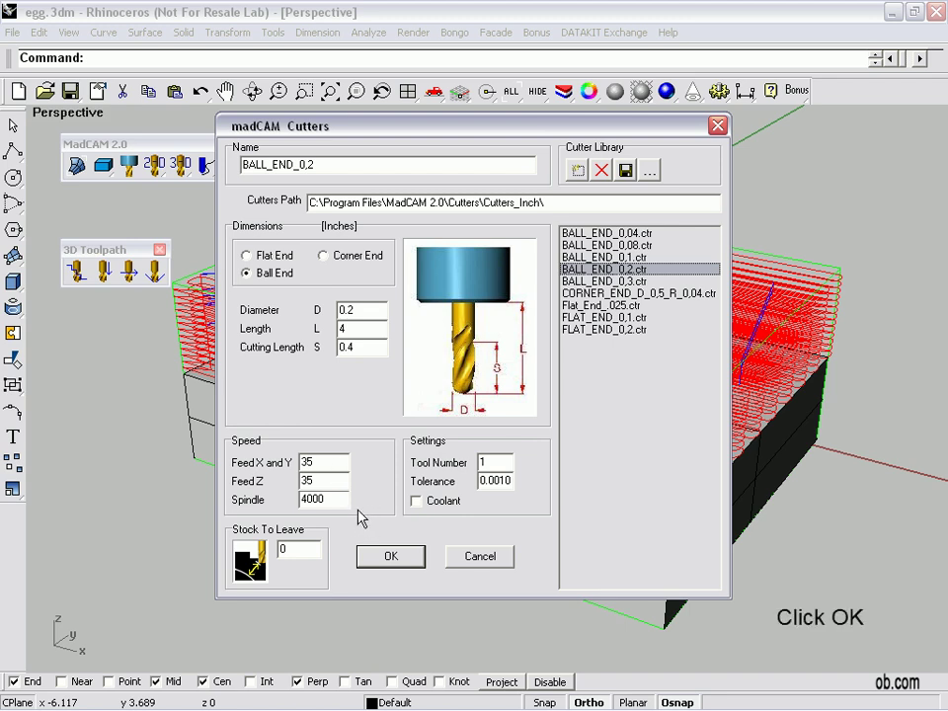
pyautogui.click(377, 561)
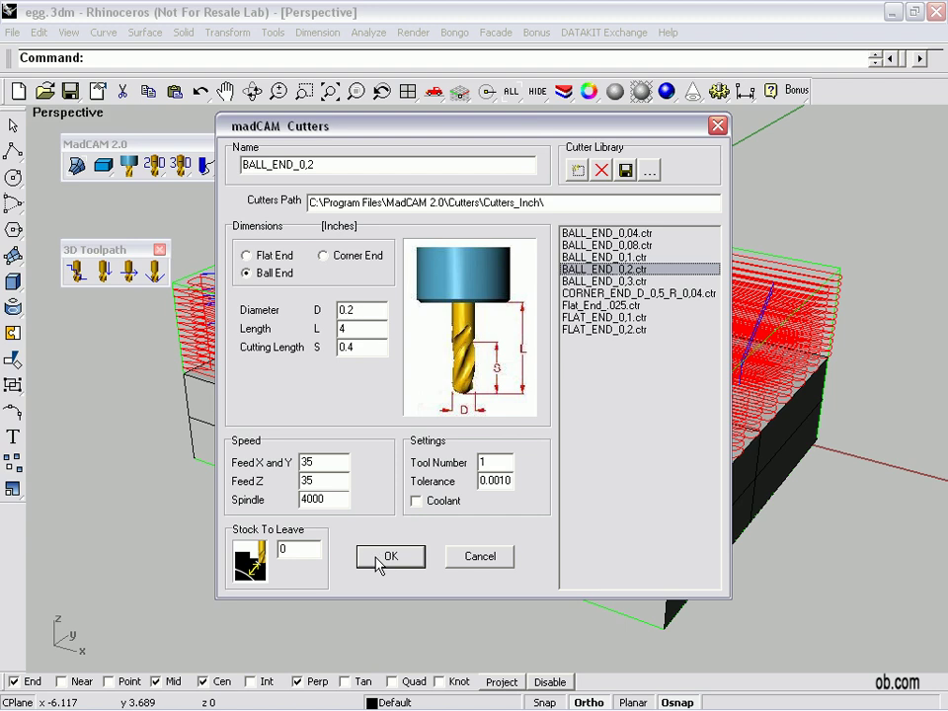
pyautogui.click(383, 558)
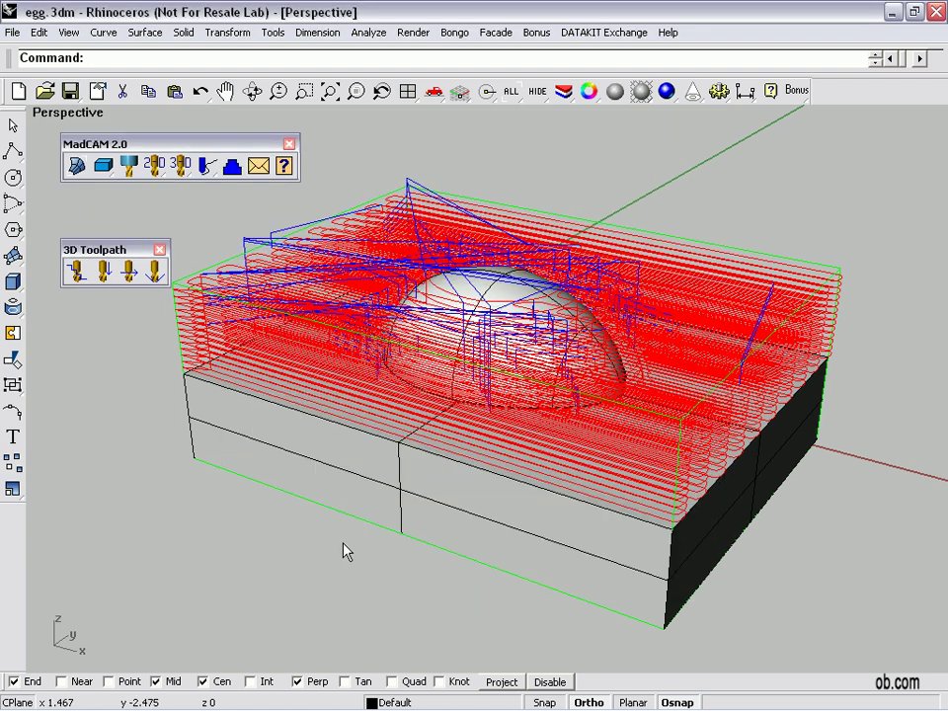
# Step: Compute Z-level finishing with StepDown 0.0282, Angle Limit 80, ClockW and Regions
pyautogui.click(104, 272)
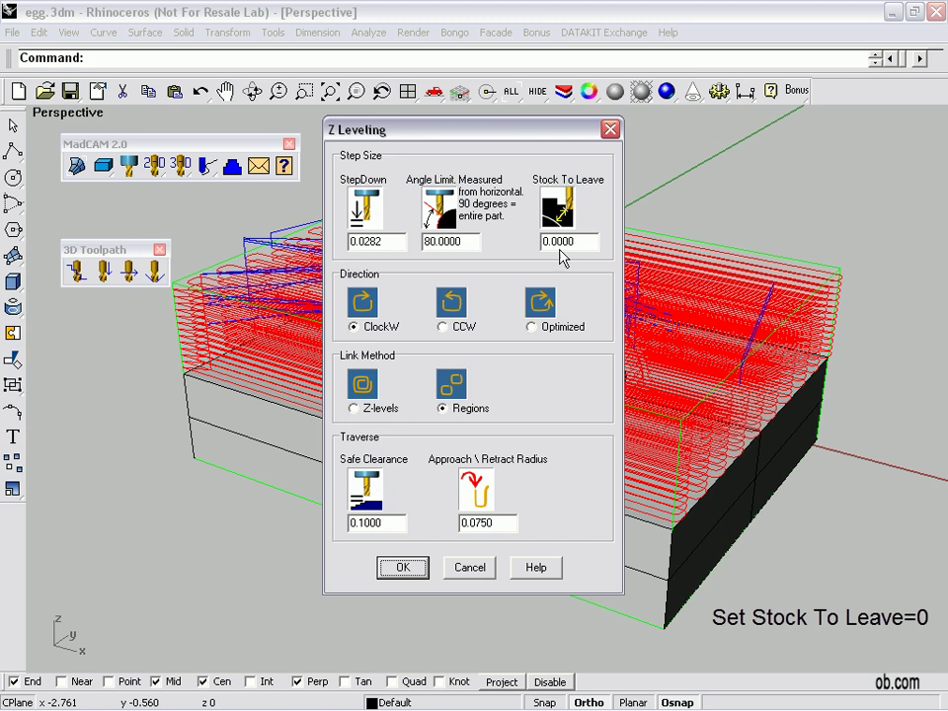
pyautogui.click(405, 568)
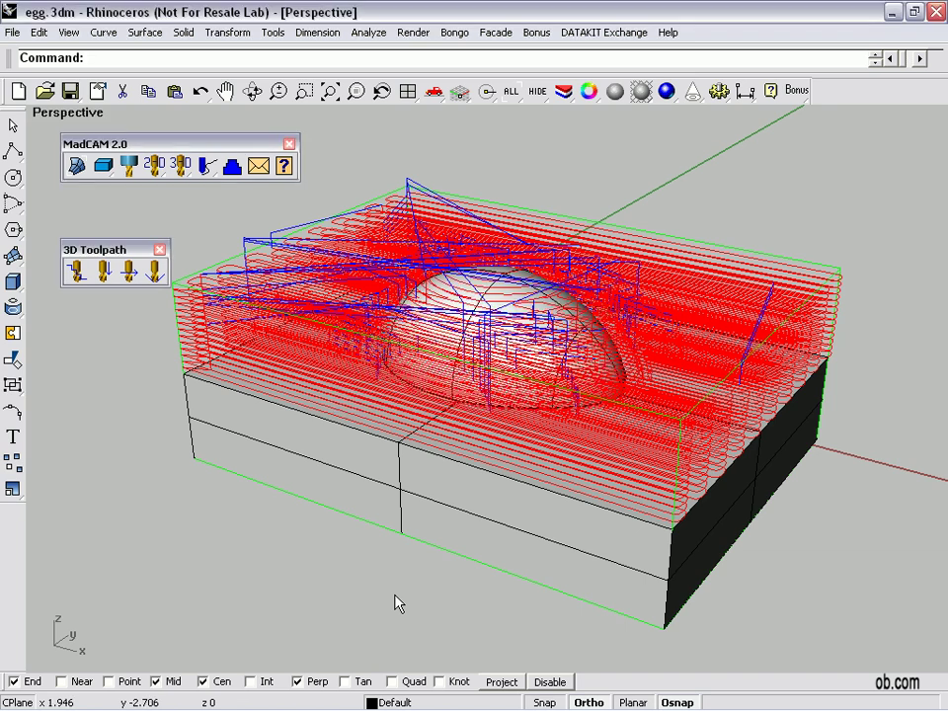
pyautogui.click(233, 168)
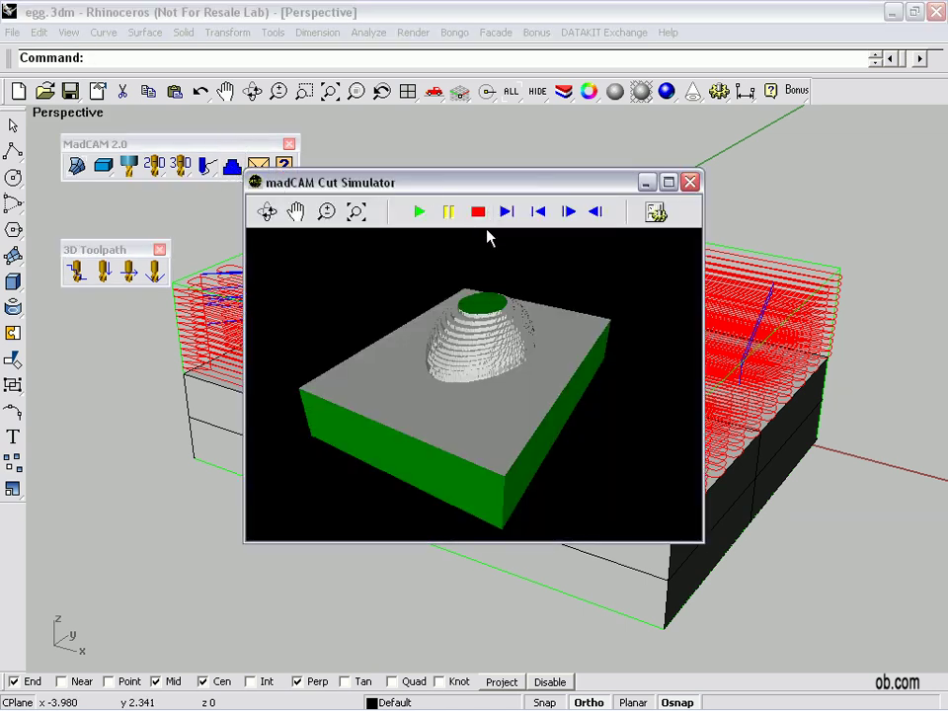
pyautogui.click(418, 213)
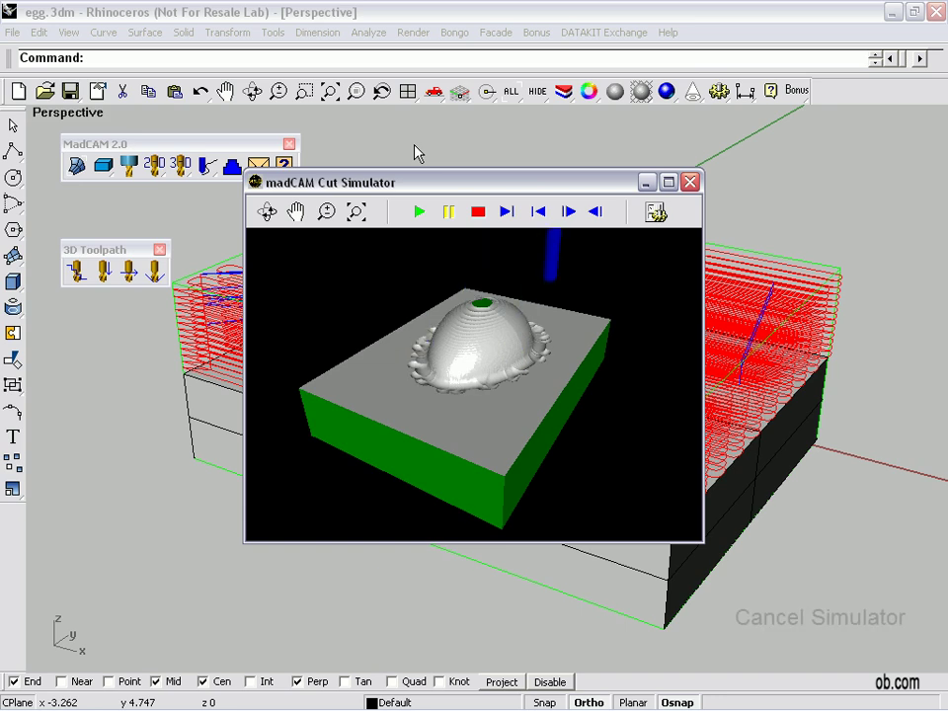
pyautogui.click(690, 183)
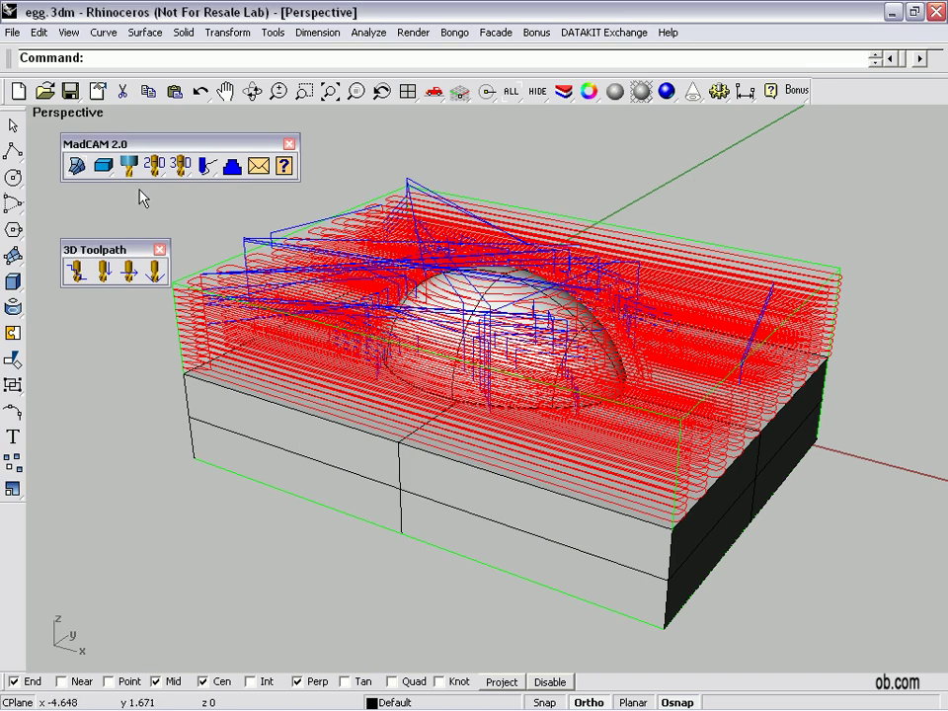
# Step: Generate planar finishing with StepOver 0.0282, Angle 45 and ZigZag X over the egg
pyautogui.click(128, 274)
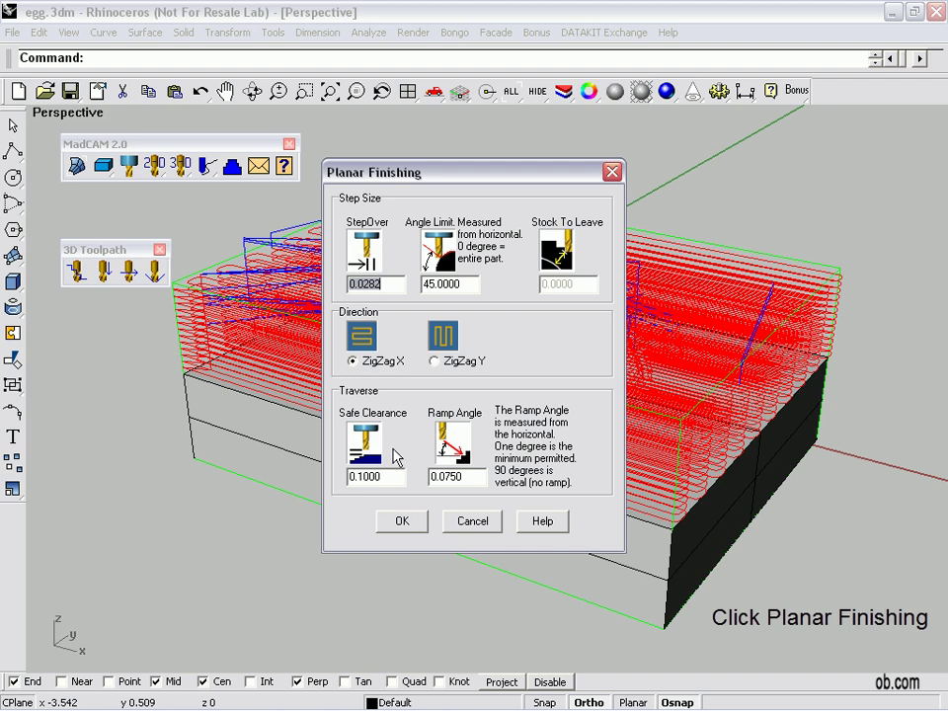
pyautogui.click(405, 522)
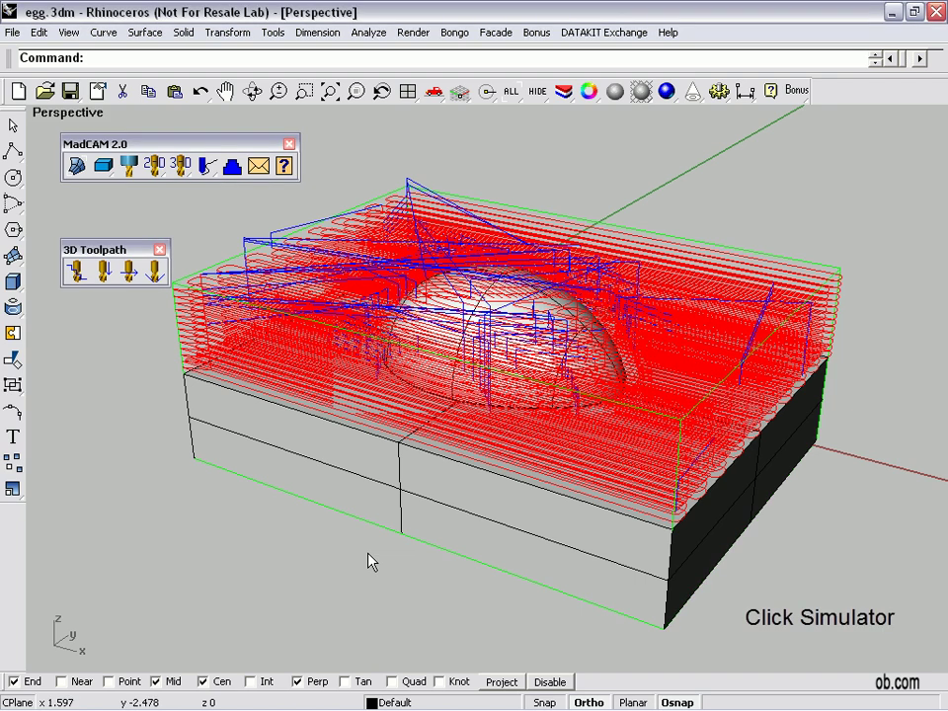
pyautogui.click(232, 166)
pyautogui.click(419, 209)
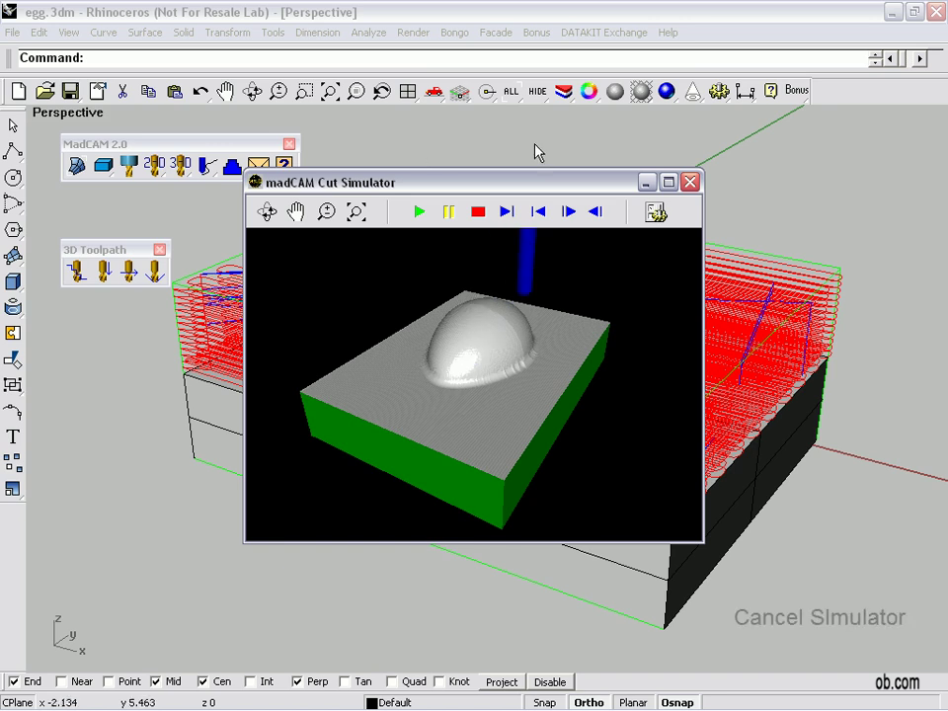
pyautogui.click(694, 181)
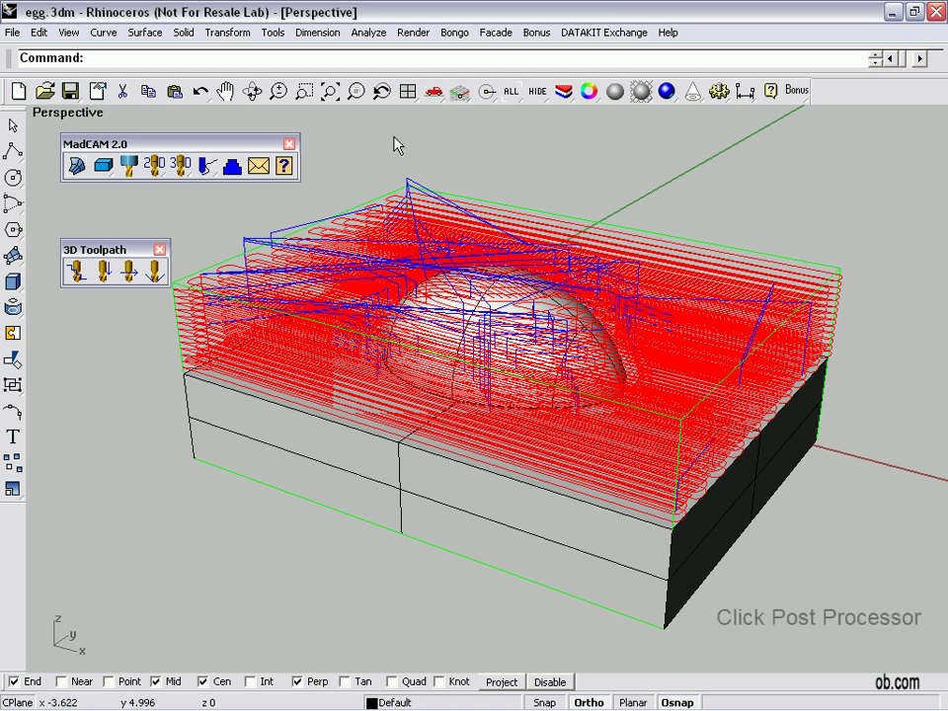
# Step: Load the Iso_G_Code.txt post processor in madCAM Post and set Home Position X to 0
pyautogui.click(266, 170)
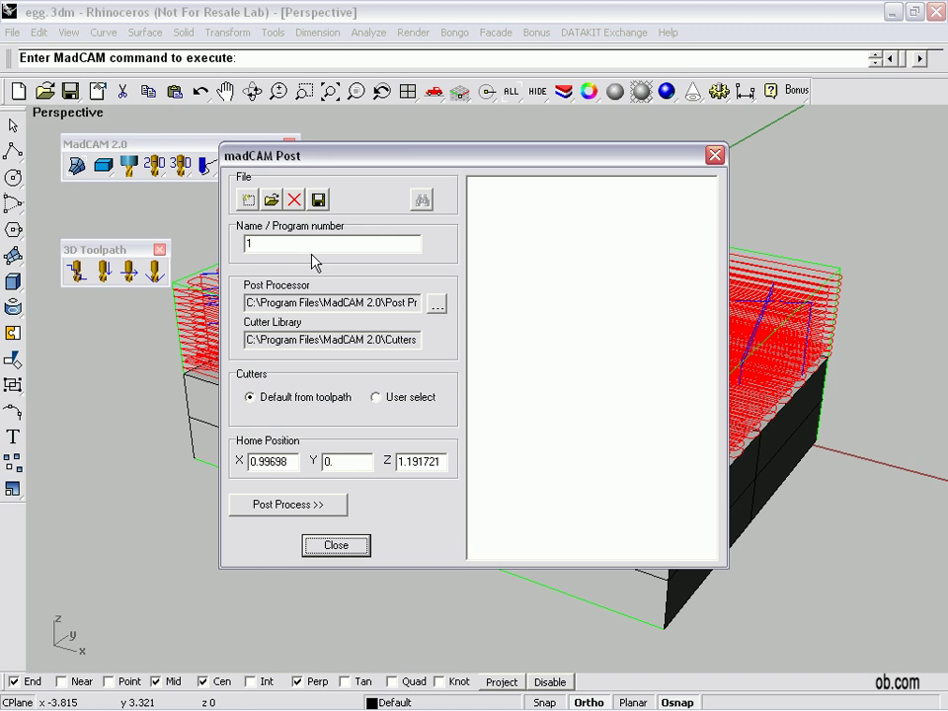
pyautogui.click(437, 305)
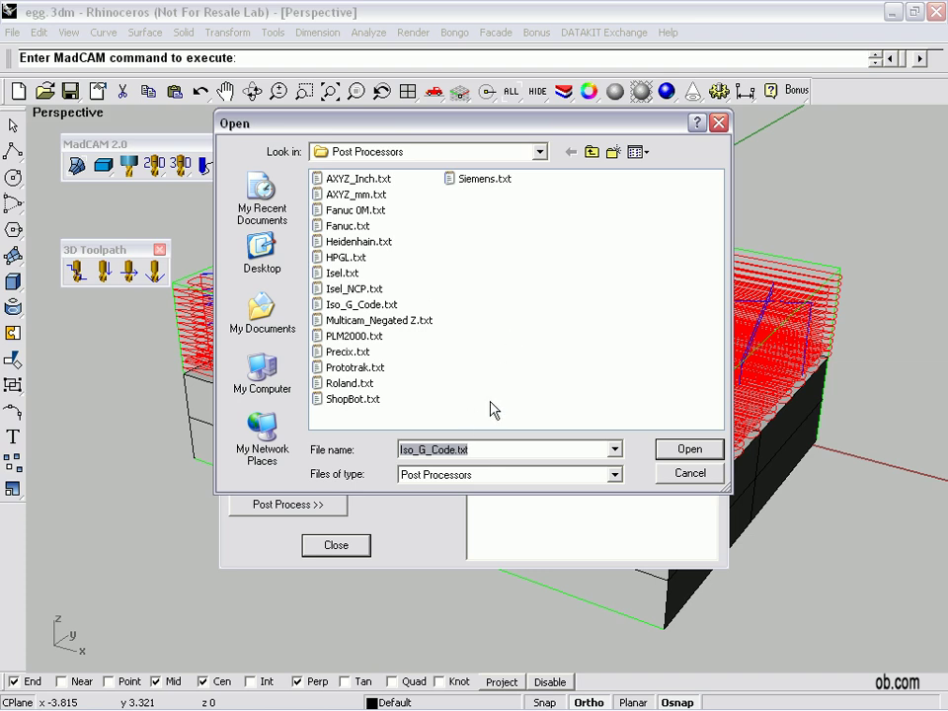
pyautogui.click(679, 452)
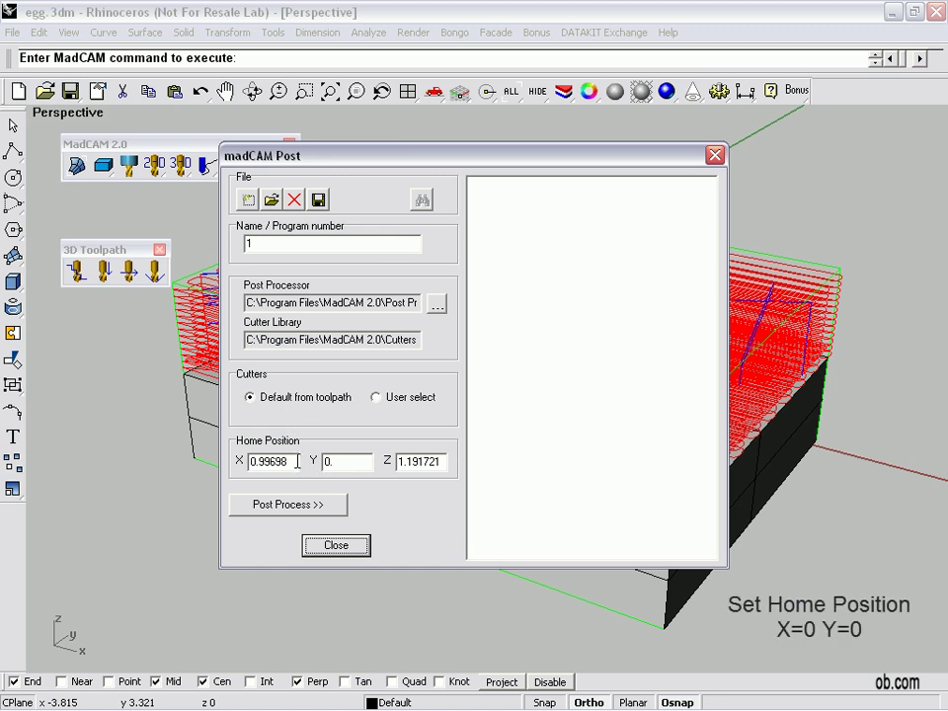
pyautogui.moveTo(296, 461); pyautogui.dragTo(237, 466)
pyautogui.write('0')
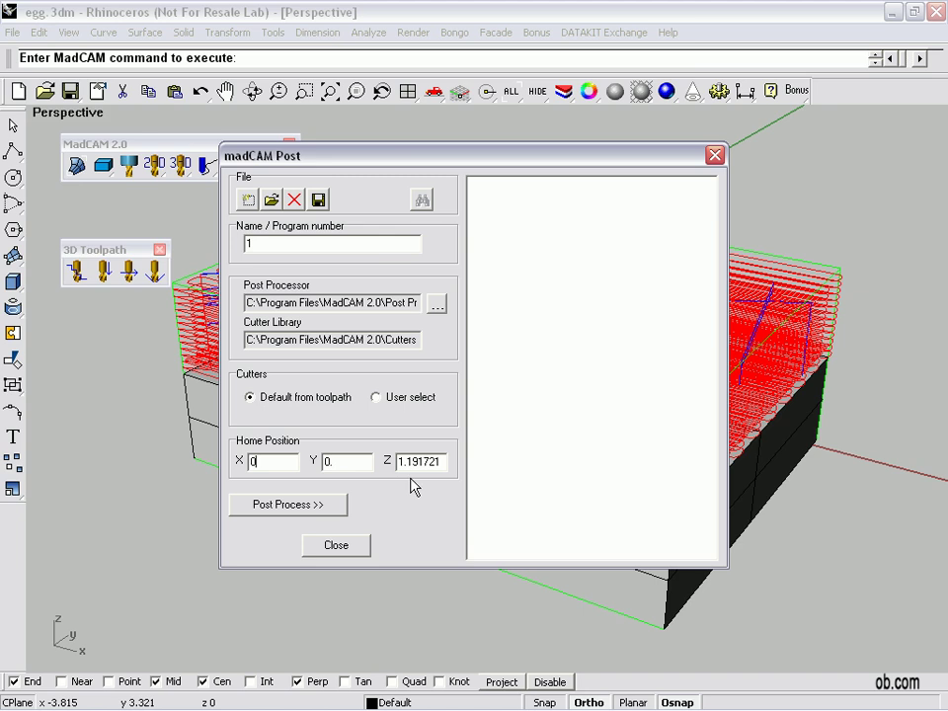
# Step: Post-process the three toolpaths into 1.nc in Post Processors, then browse for a G-code file
pyautogui.click(310, 506)
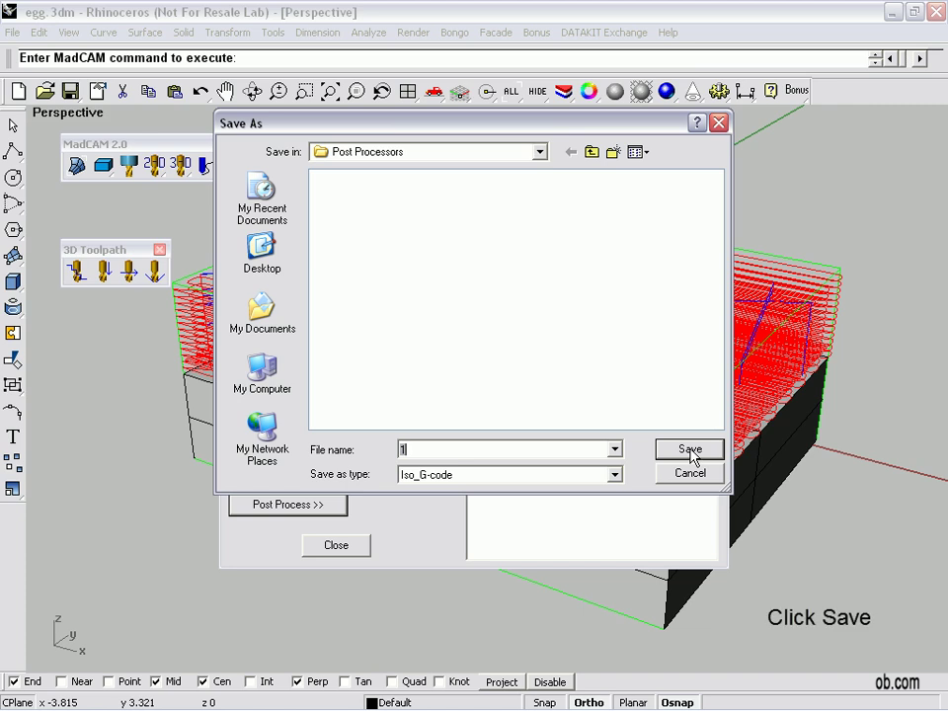
pyautogui.click(690, 450)
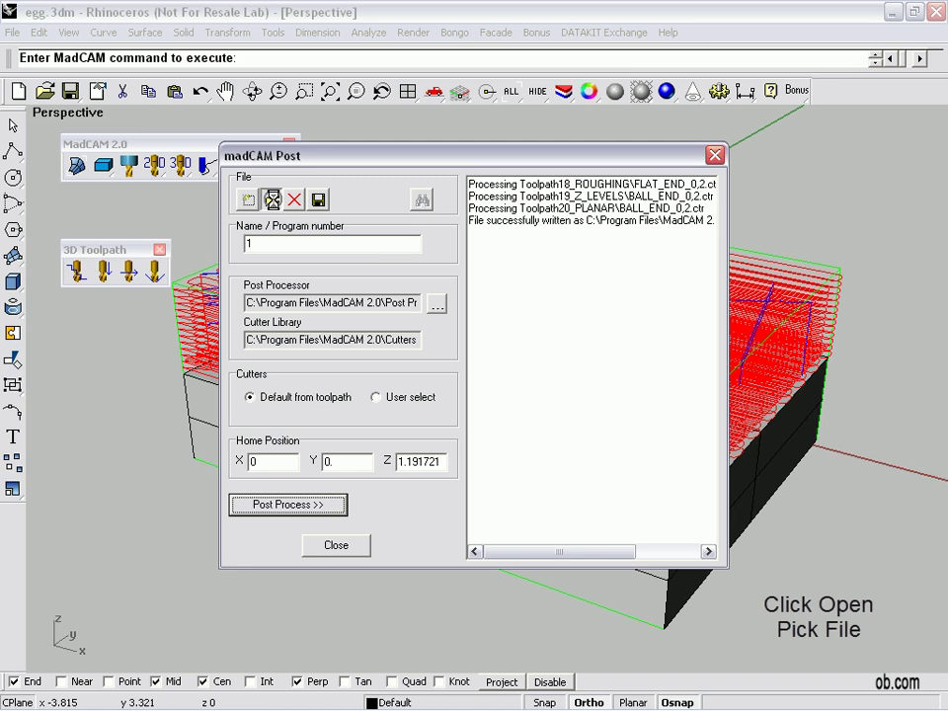
pyautogui.click(270, 199)
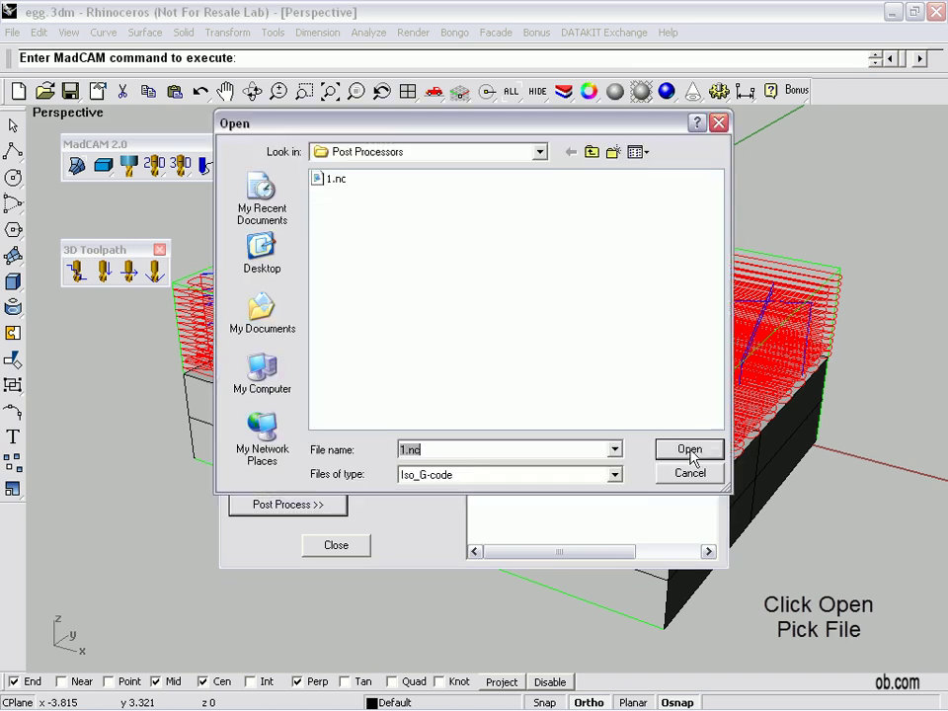
# Step: Load 1.nc into the madCAM Post listing and scroll down through its G-code
pyautogui.doubleClick(335, 179)
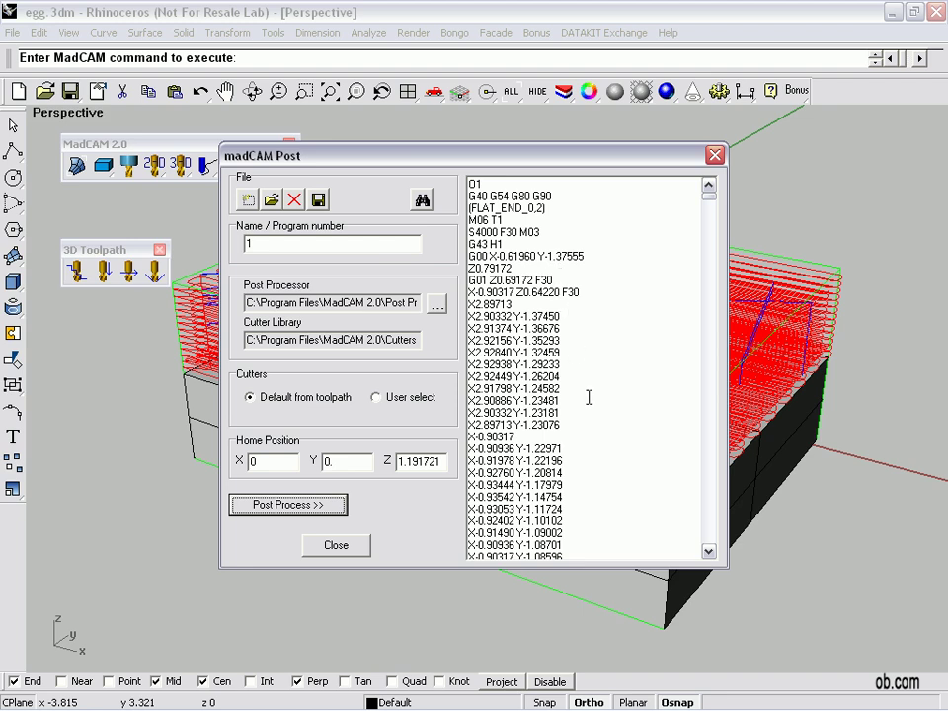
pyautogui.click(709, 550)
pyautogui.click(709, 550)
pyautogui.click(709, 550)
pyautogui.click(708, 550)
pyautogui.click(709, 550)
pyautogui.click(709, 550)
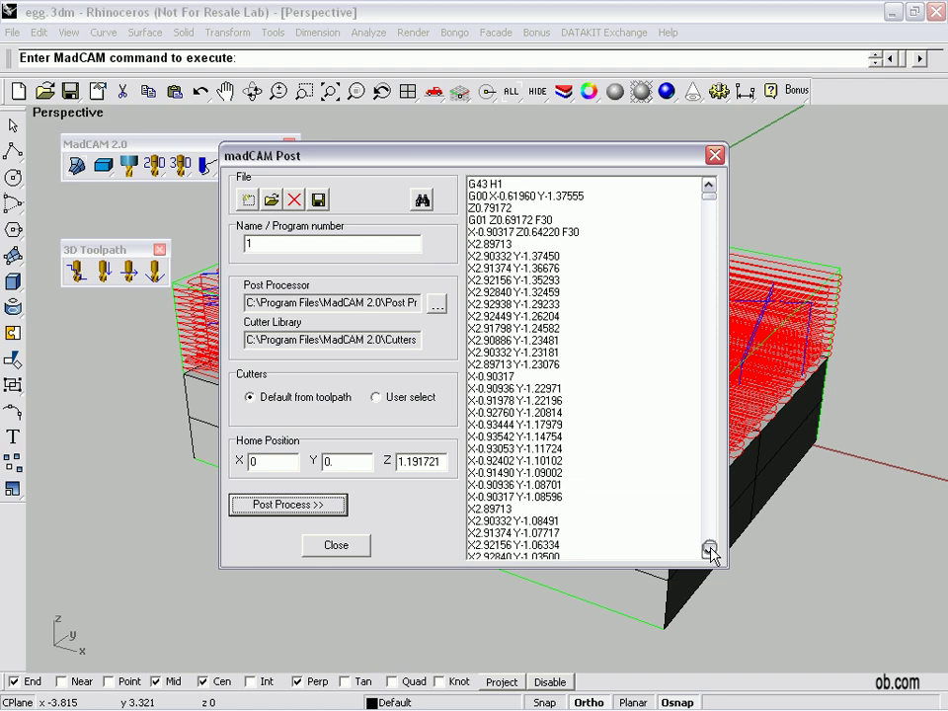
pyautogui.click(709, 550)
pyautogui.click(709, 550)
pyautogui.click(709, 550)
pyautogui.click(709, 550)
pyautogui.click(709, 550)
pyautogui.click(709, 550)
pyautogui.click(709, 550)
pyautogui.click(708, 550)
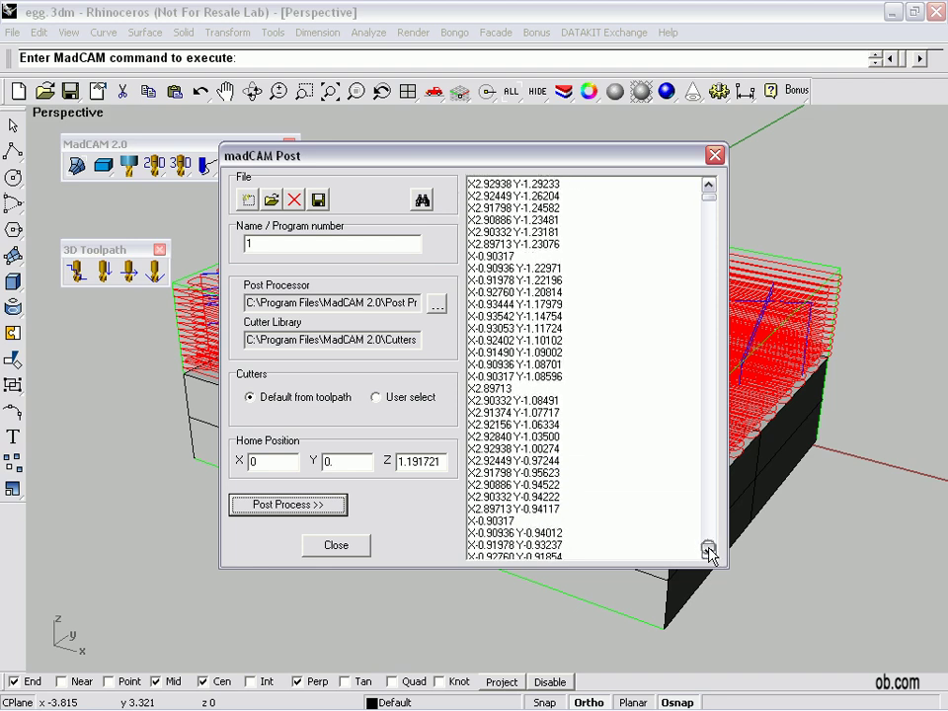
pyautogui.click(709, 550)
pyautogui.click(709, 550)
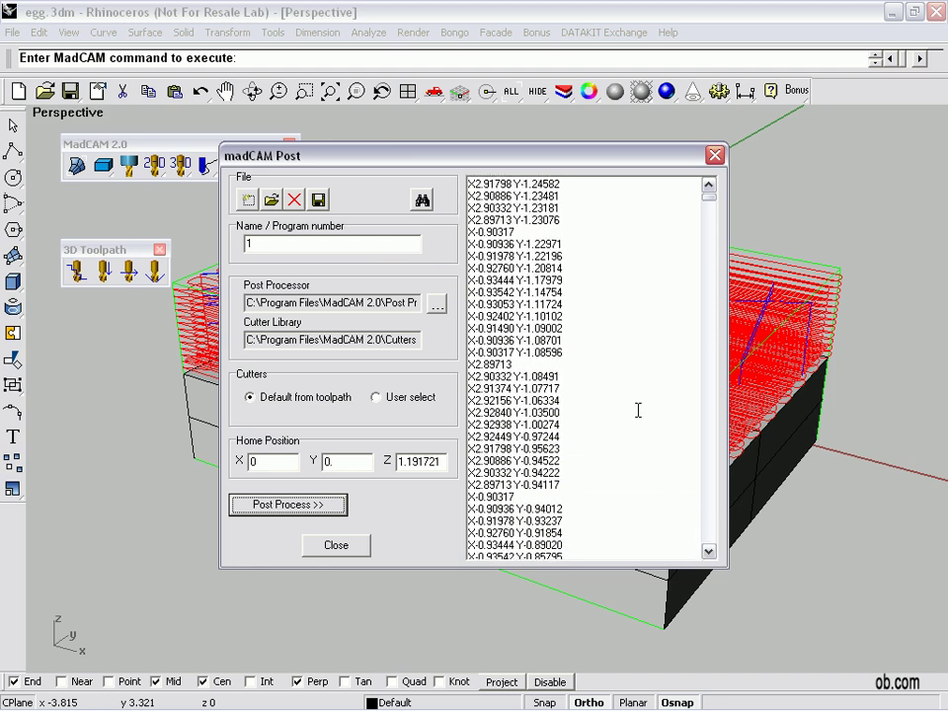